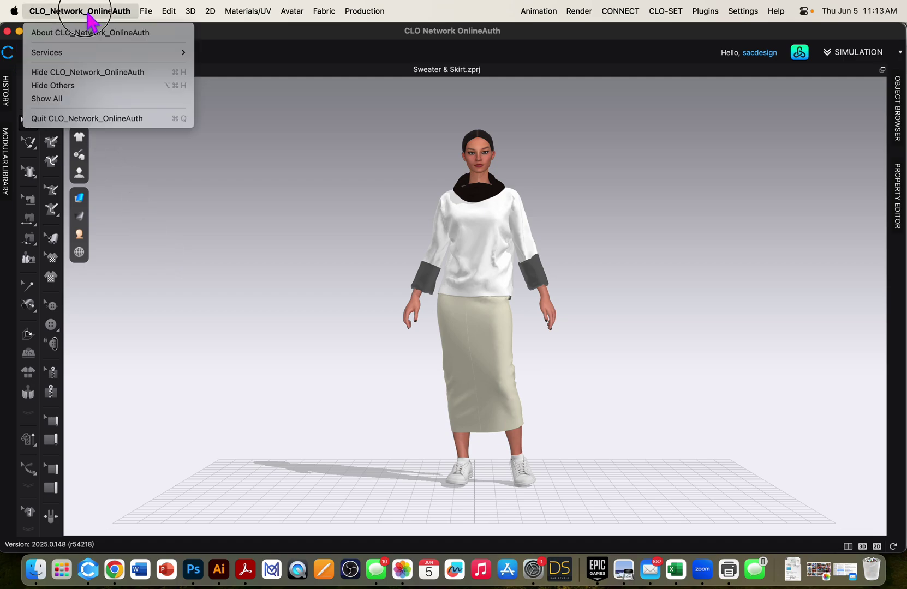
Check the CLO 2025.0.148 version info, then turn off Show Internal Lines and Show Baselines
{"action": "left_click", "coordinate": [87, 32]}
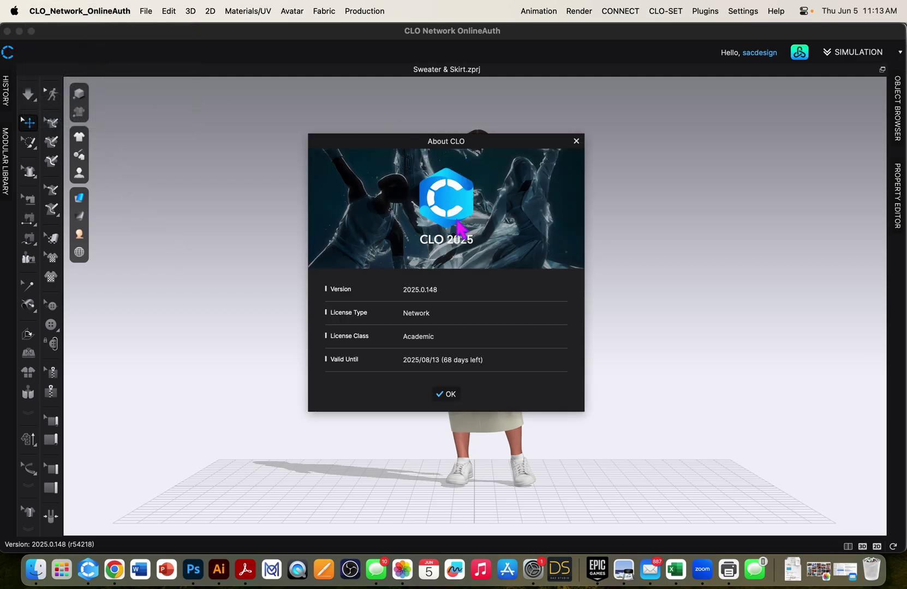
{"action": "left_click", "coordinate": [450, 394]}
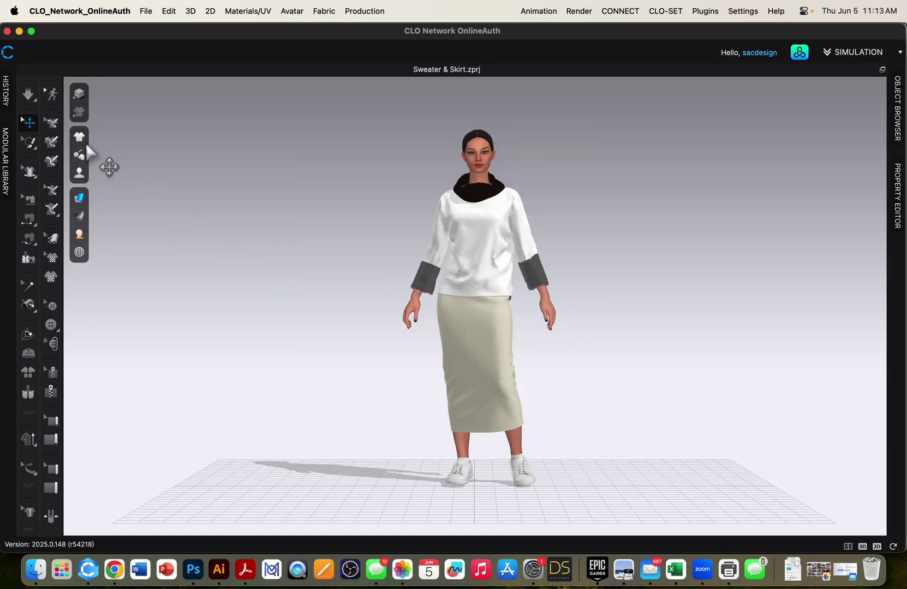
{"action": "mouse_move", "coordinate": [79, 136]}
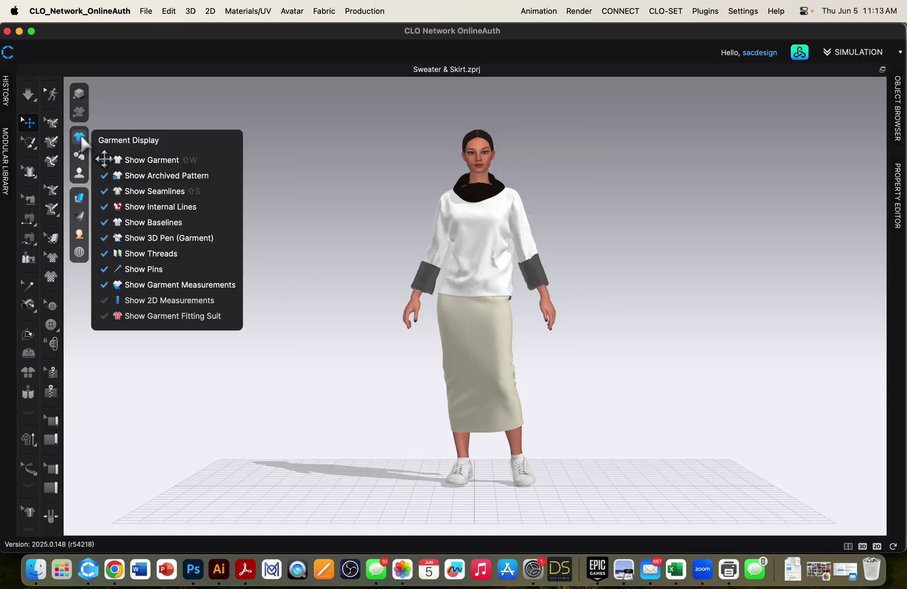
{"action": "left_click", "coordinate": [164, 207]}
{"action": "left_click", "coordinate": [165, 222]}
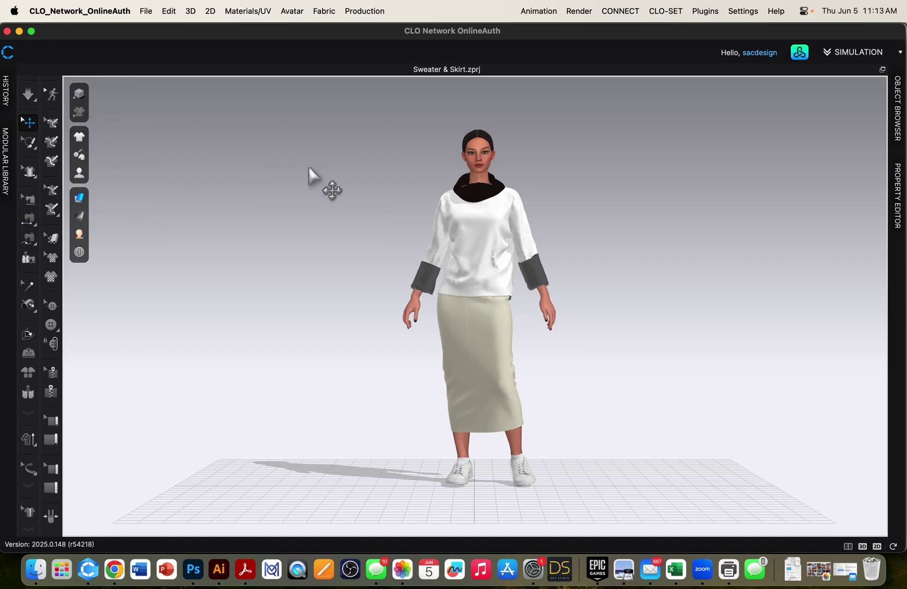
Load the FV2_Walking in dress motion from CLO-SET Female motions, replacing existing animation layers
{"action": "left_click", "coordinate": [802, 60]}
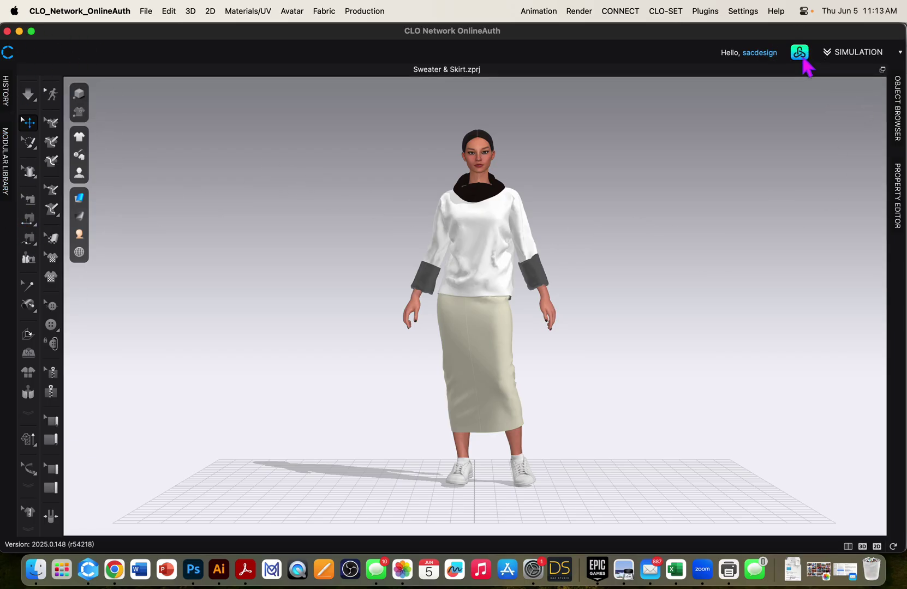
{"action": "left_click", "coordinate": [415, 192]}
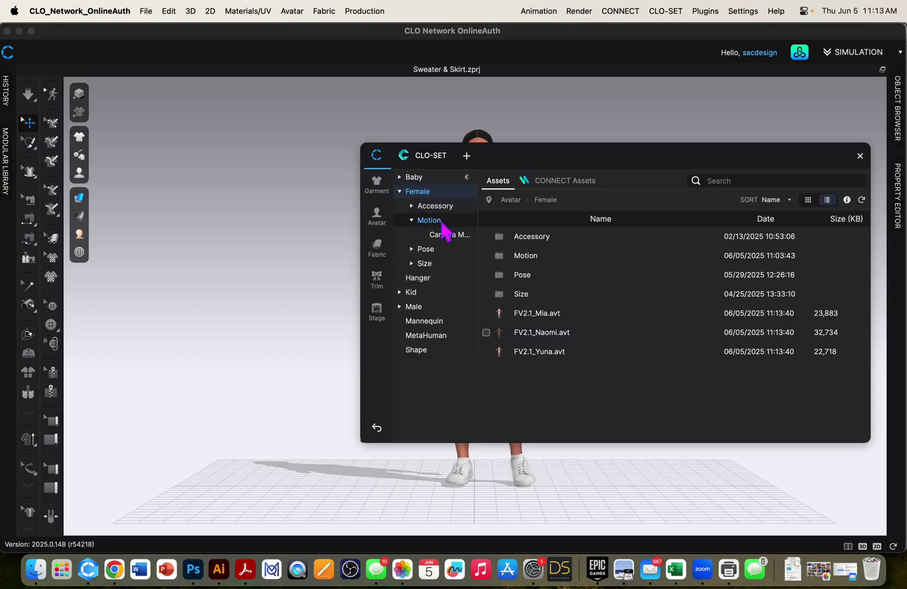
{"action": "left_click", "coordinate": [445, 222]}
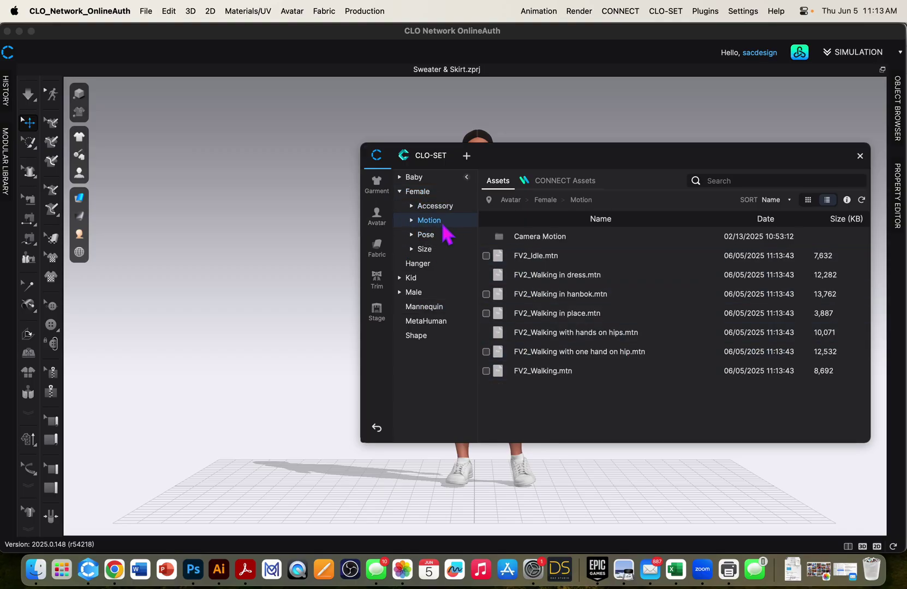
{"action": "double_click", "coordinate": [547, 284]}
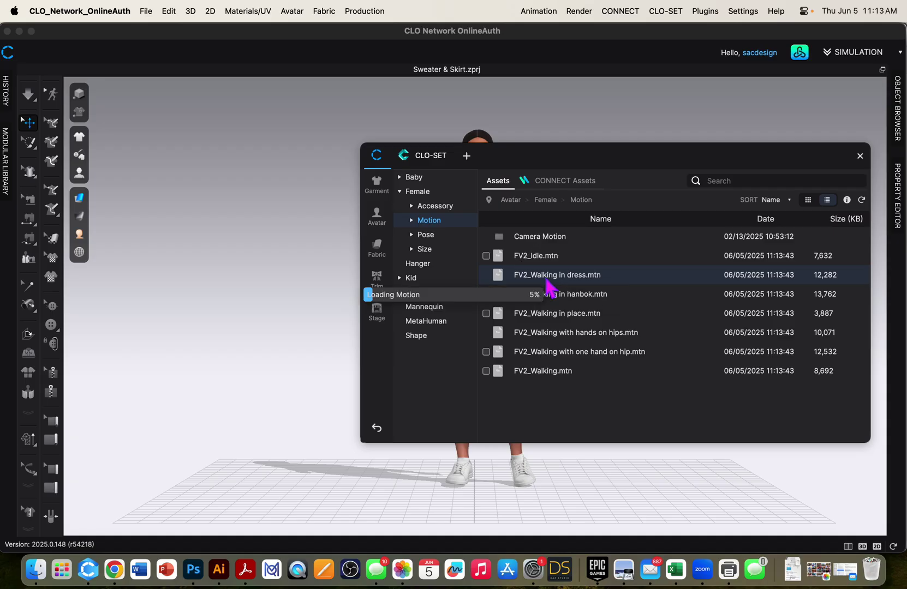
{"action": "left_click", "coordinate": [495, 324]}
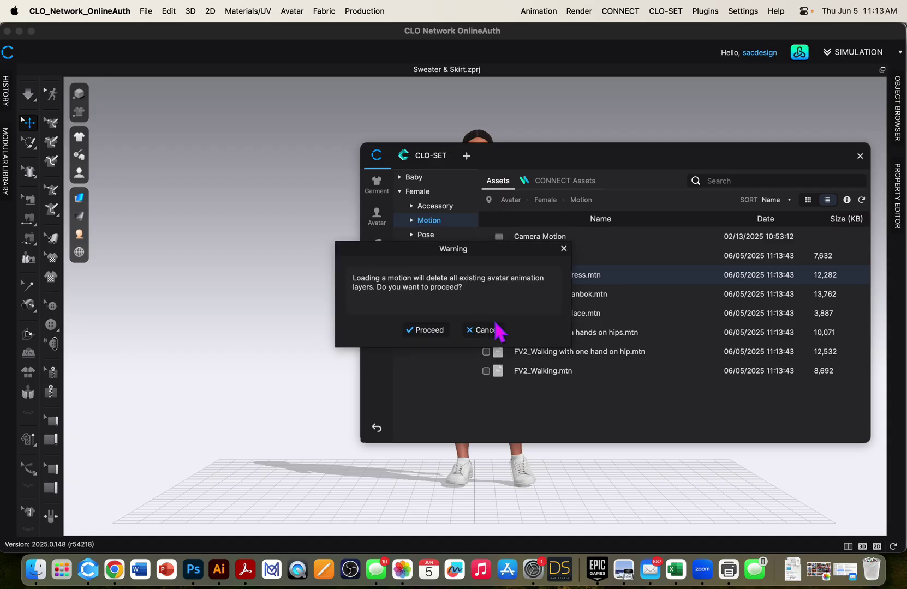
{"action": "left_click", "coordinate": [425, 329]}
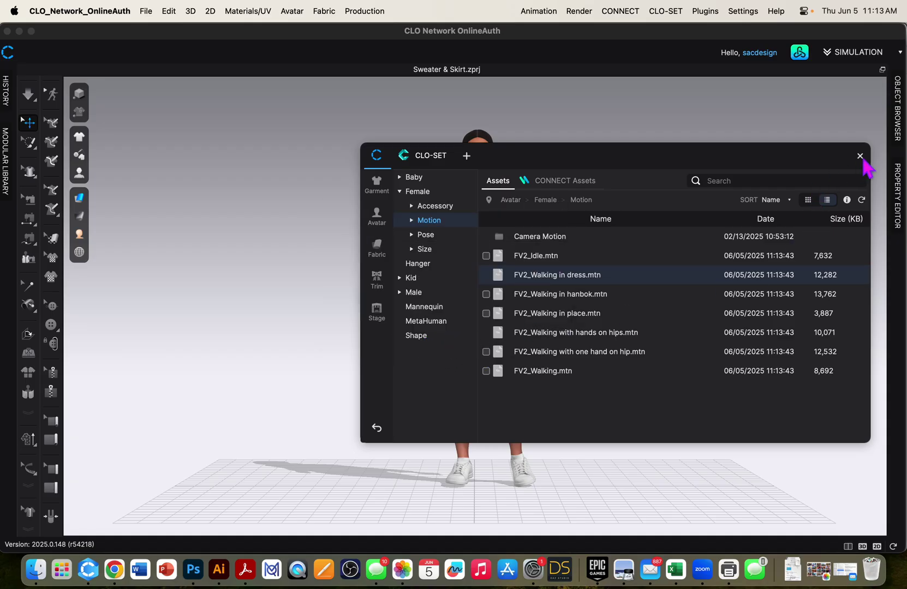
Close the asset library and run a short simulation so the sweater and skirt settle
{"action": "left_click", "coordinate": [859, 156]}
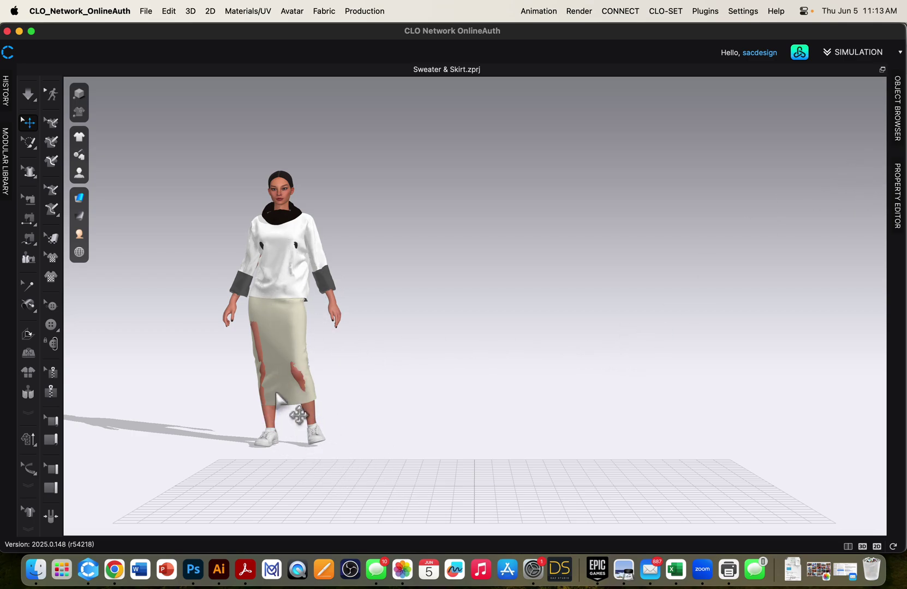
{"action": "key", "text": "space"}
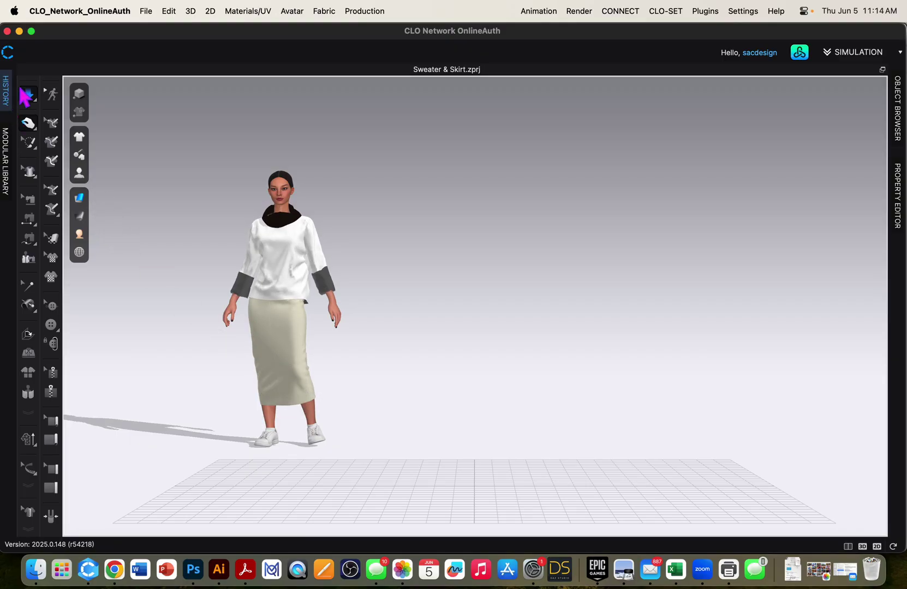
{"action": "left_click", "coordinate": [32, 98]}
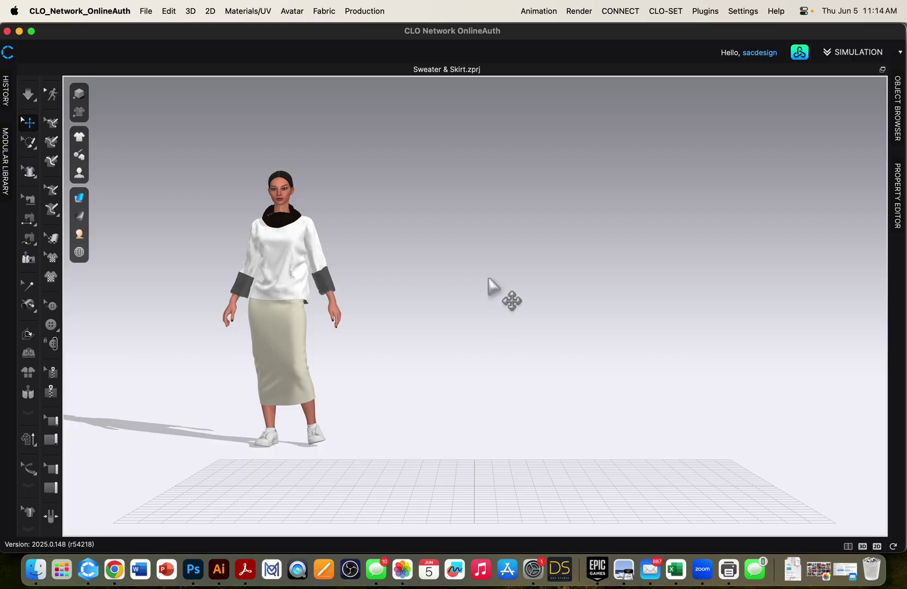
Open the Animation Editor, select the FV2_Walking track (700 end frame), and return to frame 0
{"action": "left_click", "coordinate": [547, 11]}
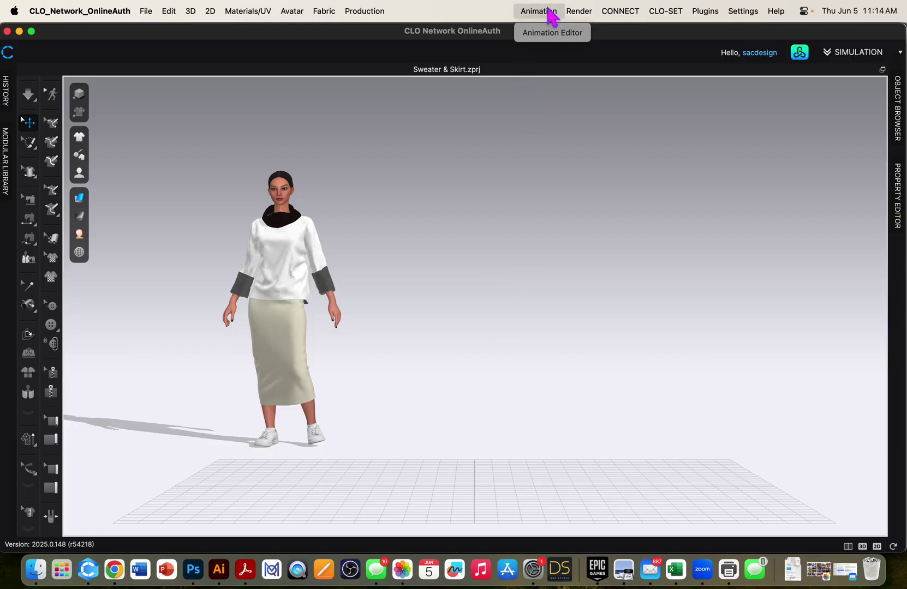
{"action": "left_click", "coordinate": [543, 37]}
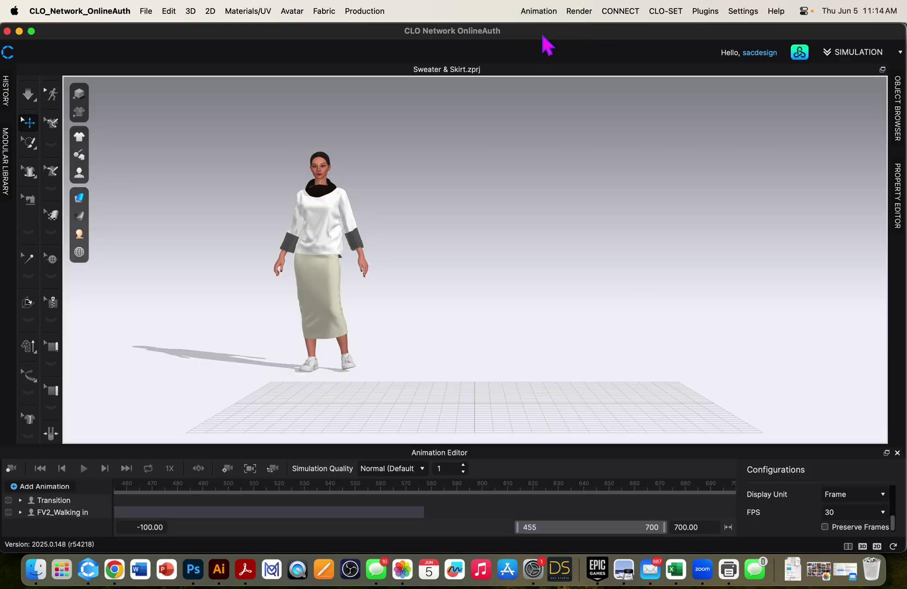
{"action": "left_click", "coordinate": [615, 517]}
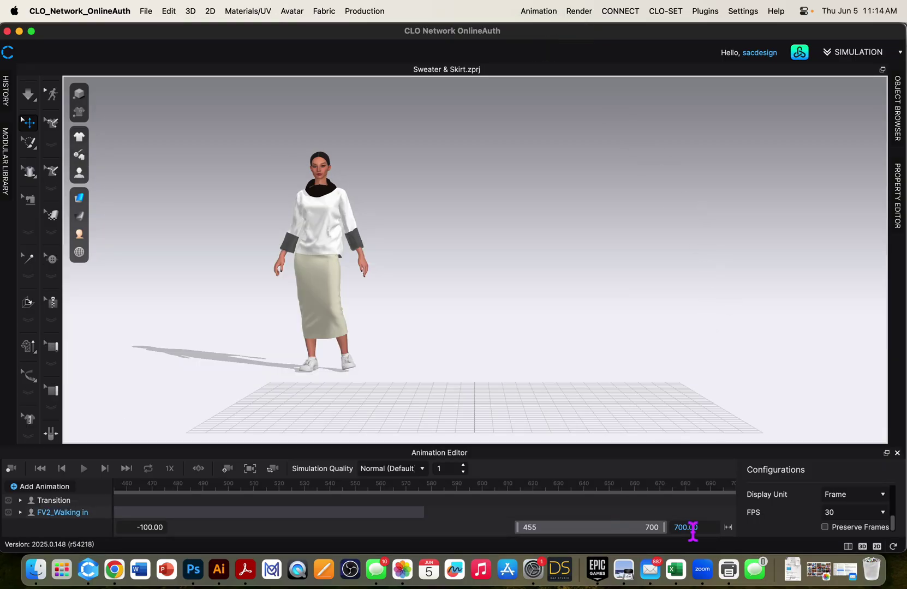
{"action": "left_click_drag", "start_coordinate": [706, 533], "coordinate": [673, 532]}
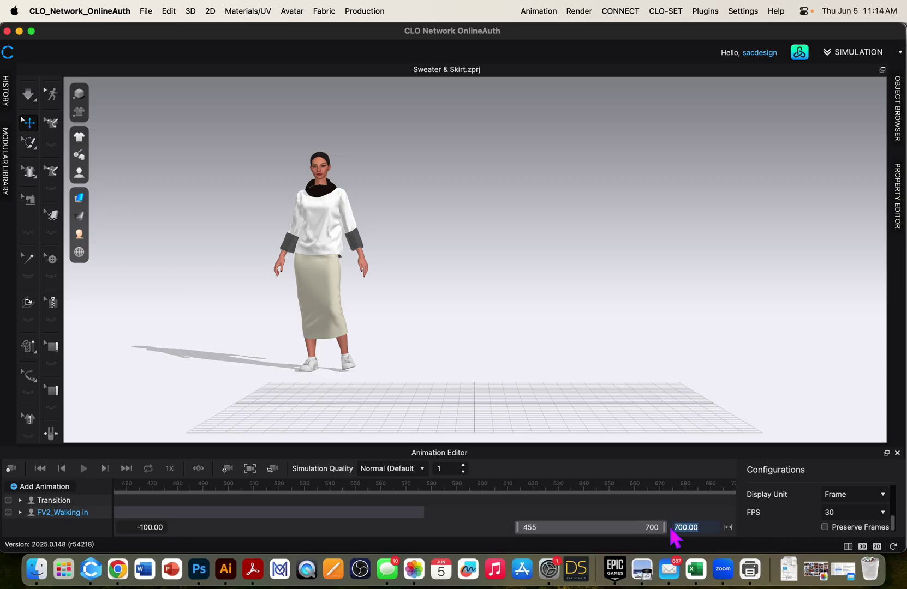
{"action": "left_click_drag", "start_coordinate": [610, 536], "coordinate": [335, 548]}
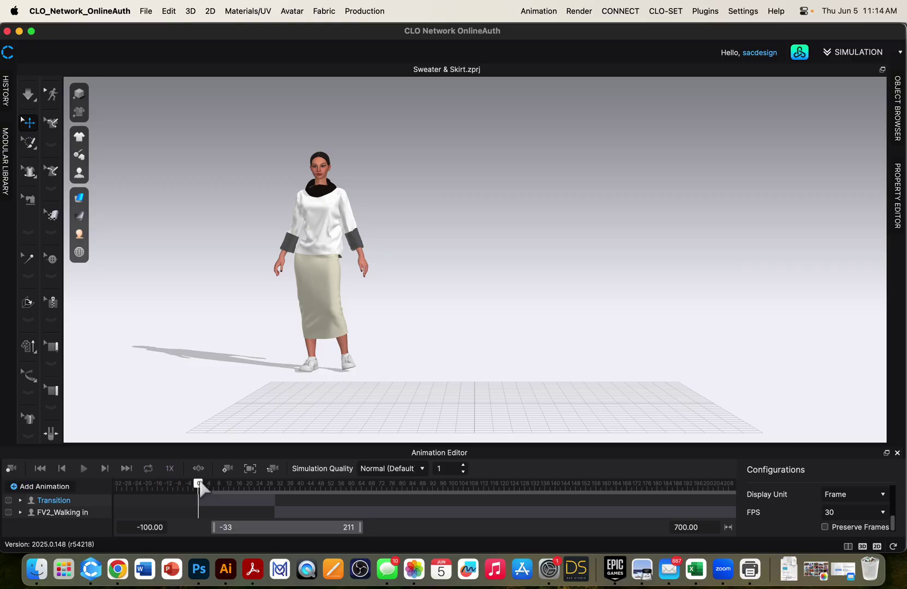
{"action": "mouse_move", "coordinate": [199, 485]}
{"action": "left_mouse_down"}
{"action": "mouse_move", "coordinate": [241, 485]}
{"action": "mouse_move", "coordinate": [199, 486]}
{"action": "left_mouse_up"}
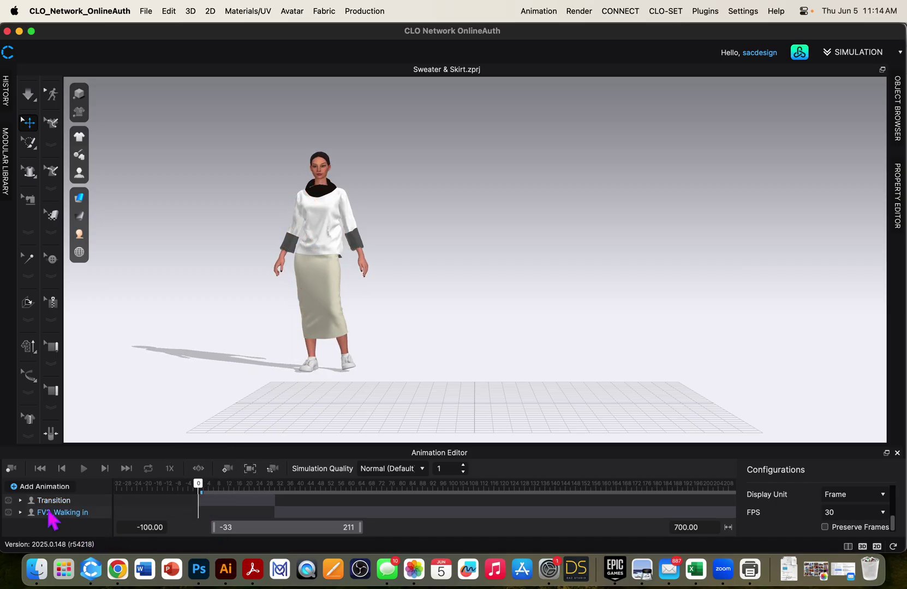
Record the garment simulation along the whole walk, shifting the timeline range to follow playback
{"action": "left_click", "coordinate": [11, 469]}
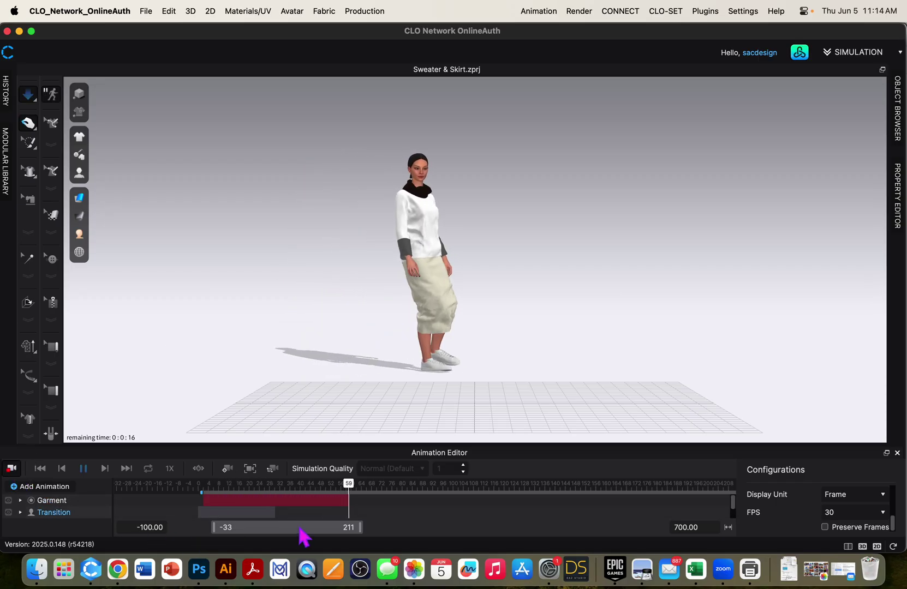
{"action": "left_click", "coordinate": [302, 525]}
{"action": "left_click_drag", "start_coordinate": [304, 528], "coordinate": [421, 540]}
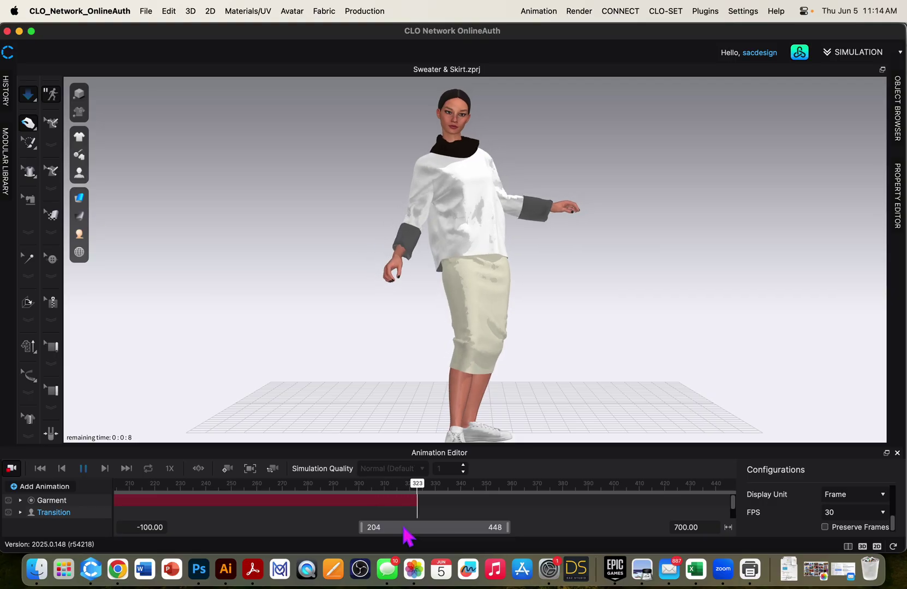
{"action": "left_click_drag", "start_coordinate": [409, 530], "coordinate": [543, 540]}
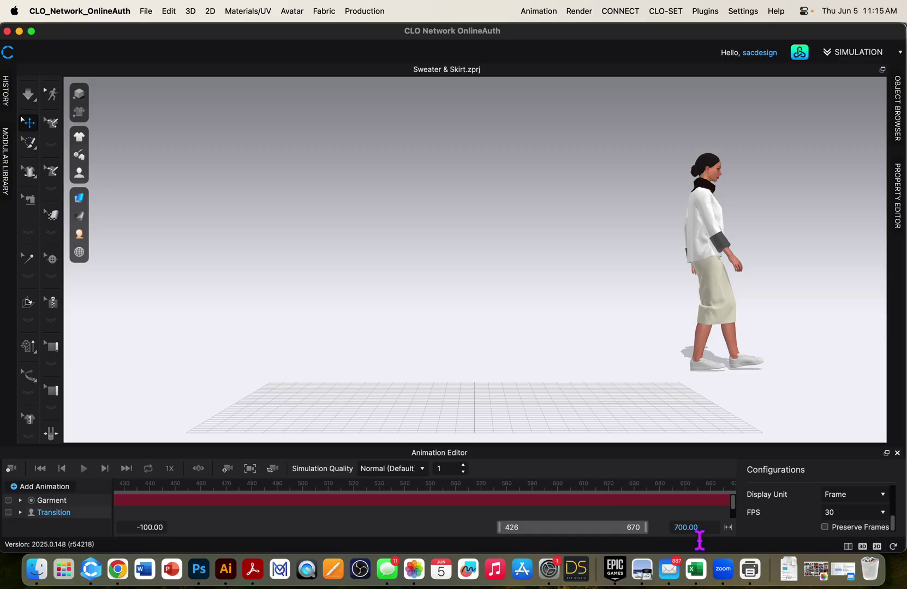
Open File > Video Capture > Animation and move its panel up beside the avatar
{"action": "left_click", "coordinate": [146, 12]}
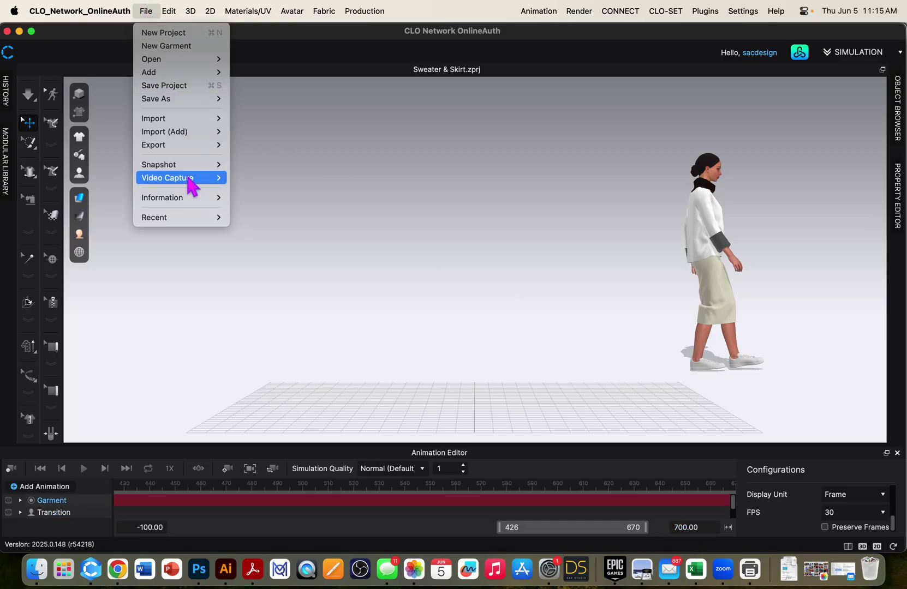
{"action": "mouse_move", "coordinate": [186, 178]}
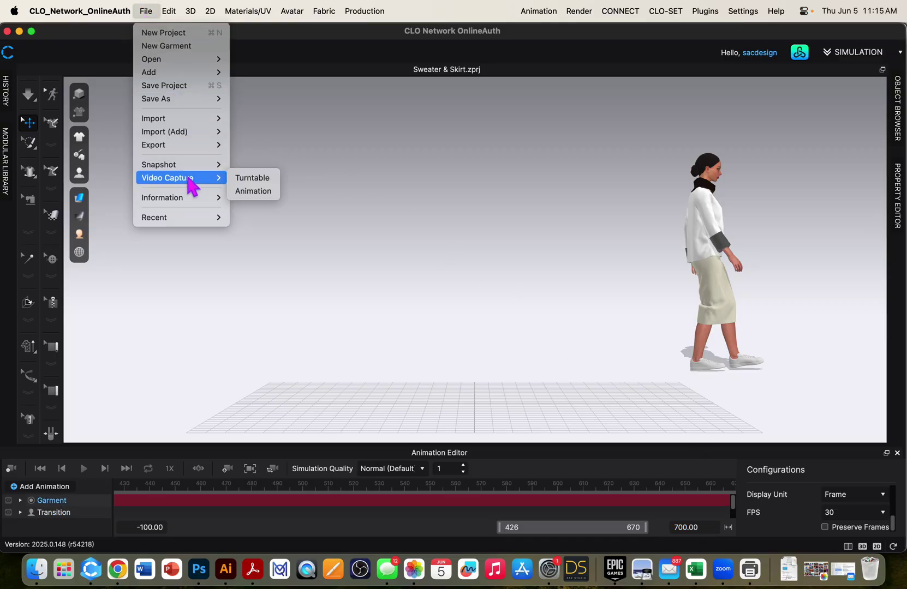
{"action": "left_click", "coordinate": [252, 191]}
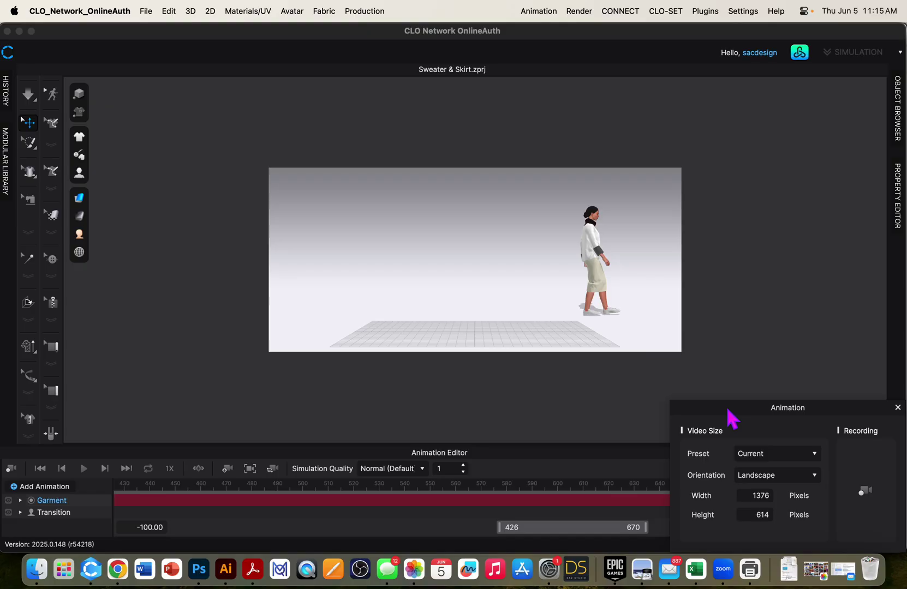
{"action": "left_click_drag", "start_coordinate": [728, 411], "coordinate": [717, 204]}
{"action": "left_click_drag", "start_coordinate": [617, 528], "coordinate": [660, 525]}
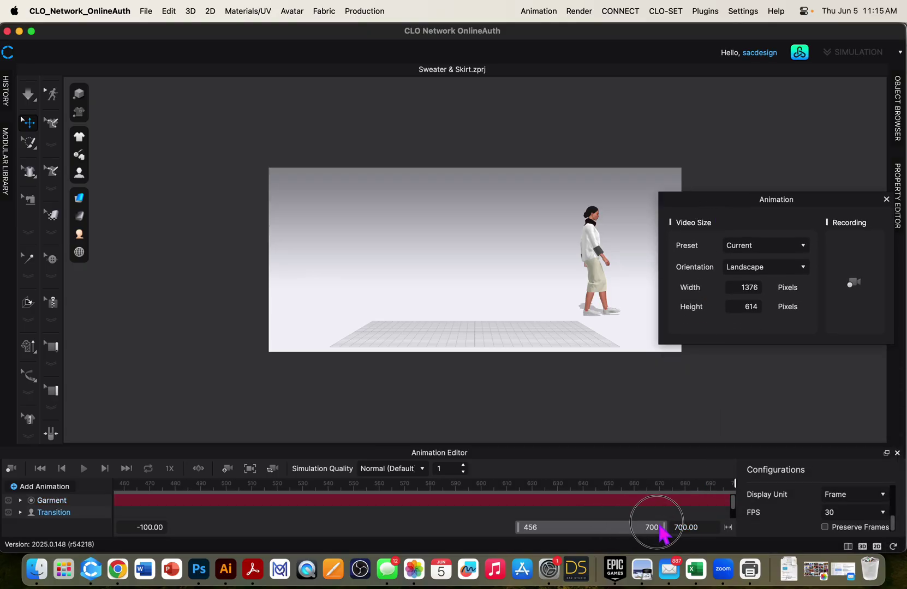
Scrub the timeline playhead back from frame 475 to about frame 2
{"action": "left_click_drag", "start_coordinate": [736, 483], "coordinate": [162, 483]}
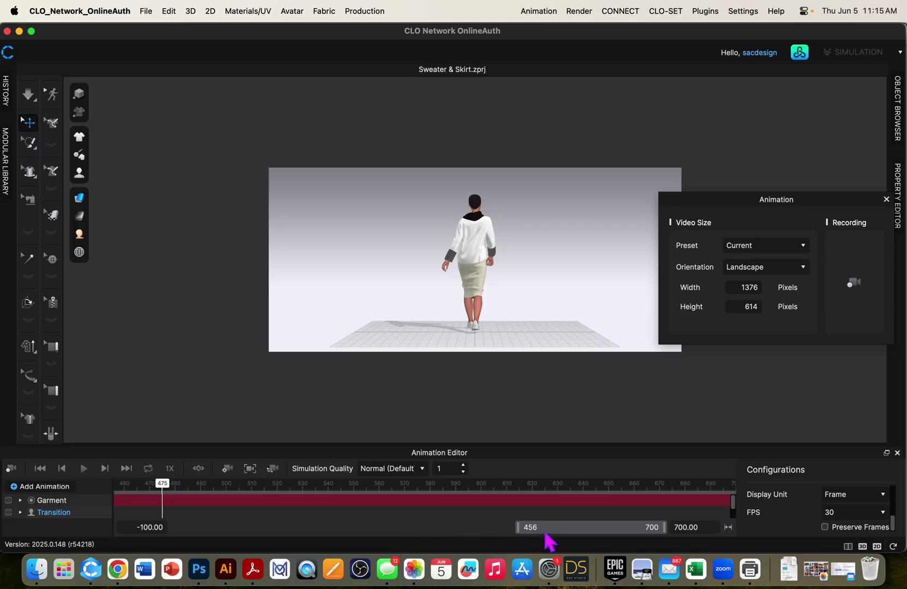
{"action": "left_click_drag", "start_coordinate": [545, 534], "coordinate": [476, 532]}
{"action": "left_click_drag", "start_coordinate": [551, 491], "coordinate": [123, 488]}
{"action": "left_click_drag", "start_coordinate": [453, 540], "coordinate": [318, 542]}
{"action": "left_click_drag", "start_coordinate": [681, 484], "coordinate": [143, 483]}
{"action": "left_click_drag", "start_coordinate": [332, 525], "coordinate": [260, 529]}
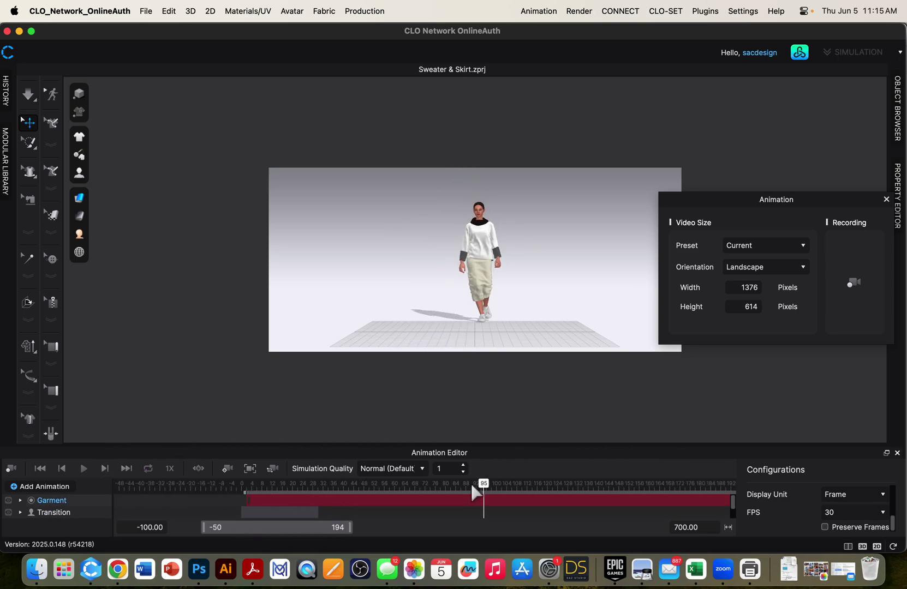
{"action": "left_click_drag", "start_coordinate": [477, 491], "coordinate": [244, 480]}
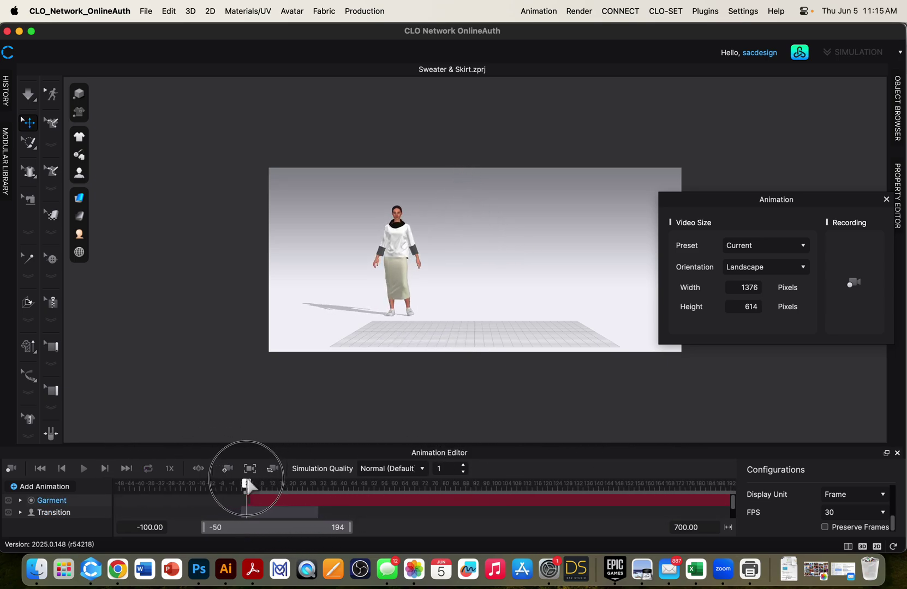
{"action": "left_click", "coordinate": [249, 513]}
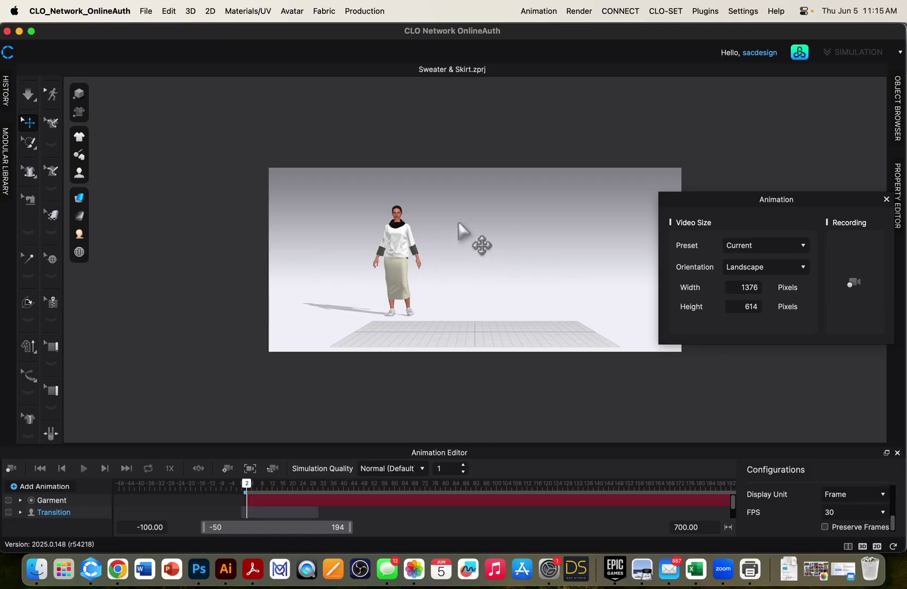
{"action": "left_click", "coordinate": [806, 55]}
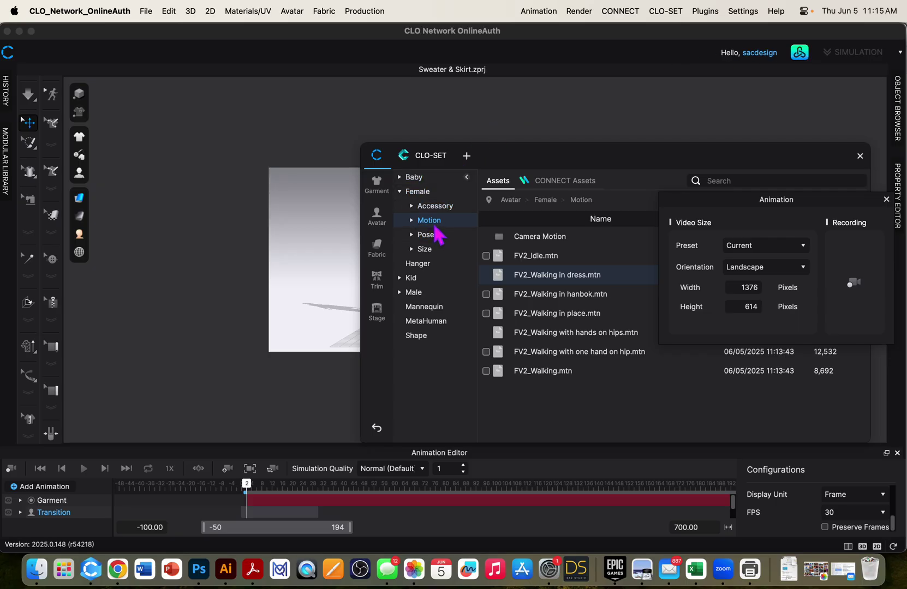
{"action": "left_click", "coordinate": [377, 314]}
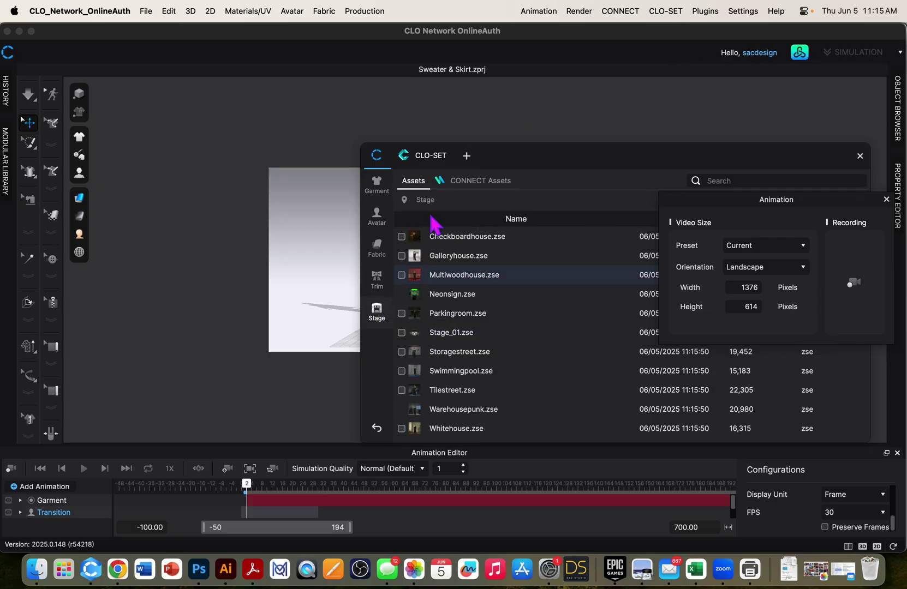
{"action": "left_click", "coordinate": [859, 156]}
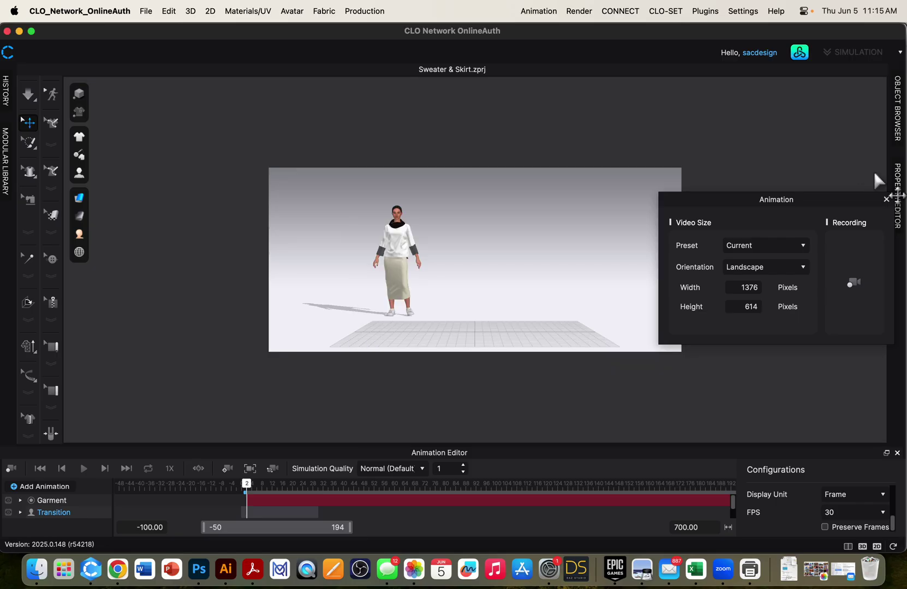
{"action": "left_click", "coordinate": [790, 271]}
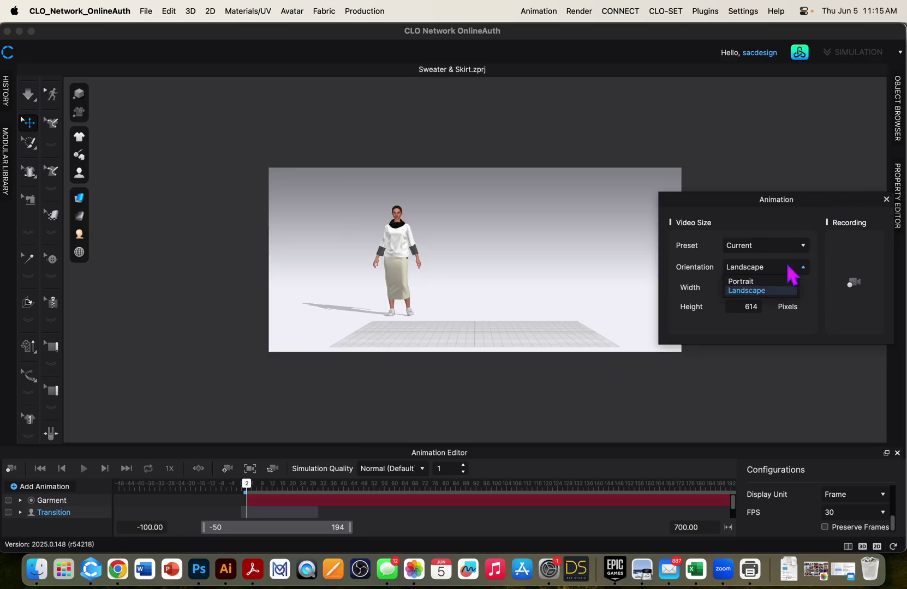
{"action": "left_click", "coordinate": [792, 272]}
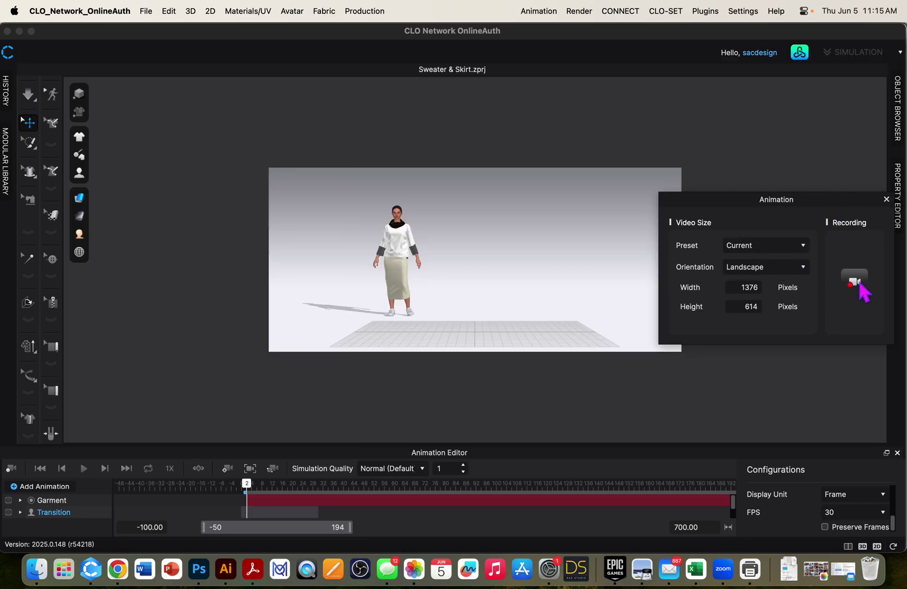
Record a 23.3-second walking-animation video, then stop it to show the preview
{"action": "left_click", "coordinate": [853, 283]}
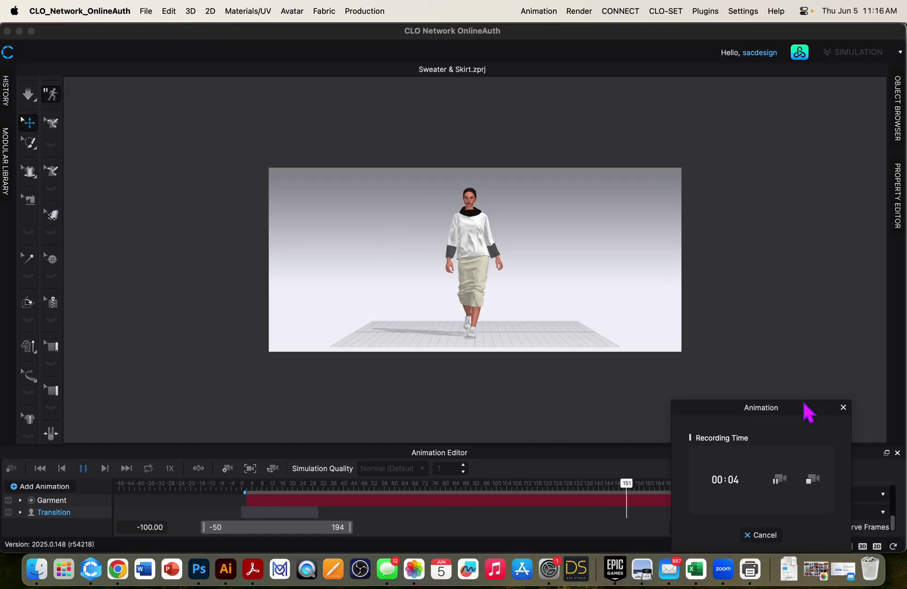
{"action": "left_click_drag", "start_coordinate": [804, 409], "coordinate": [774, 195]}
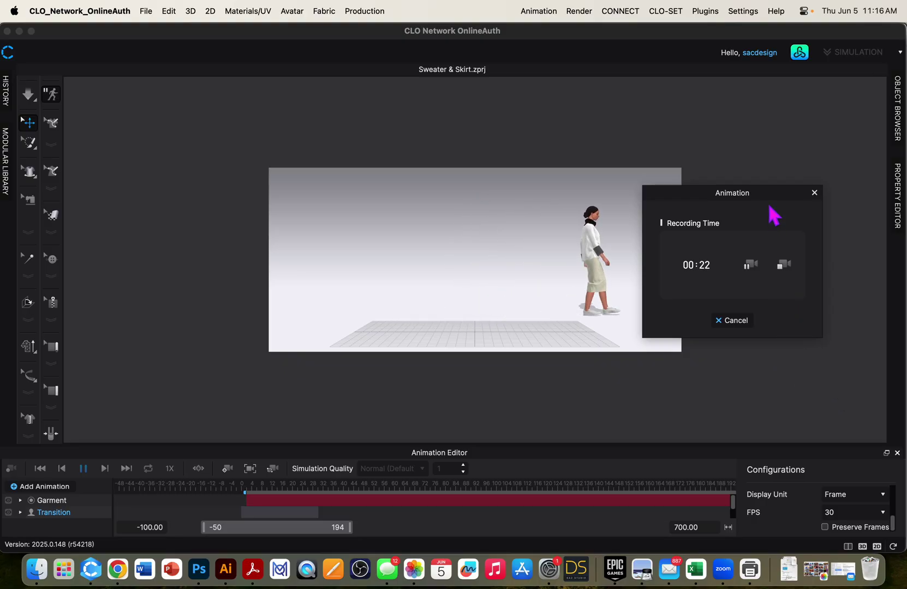
{"action": "left_click", "coordinate": [783, 267]}
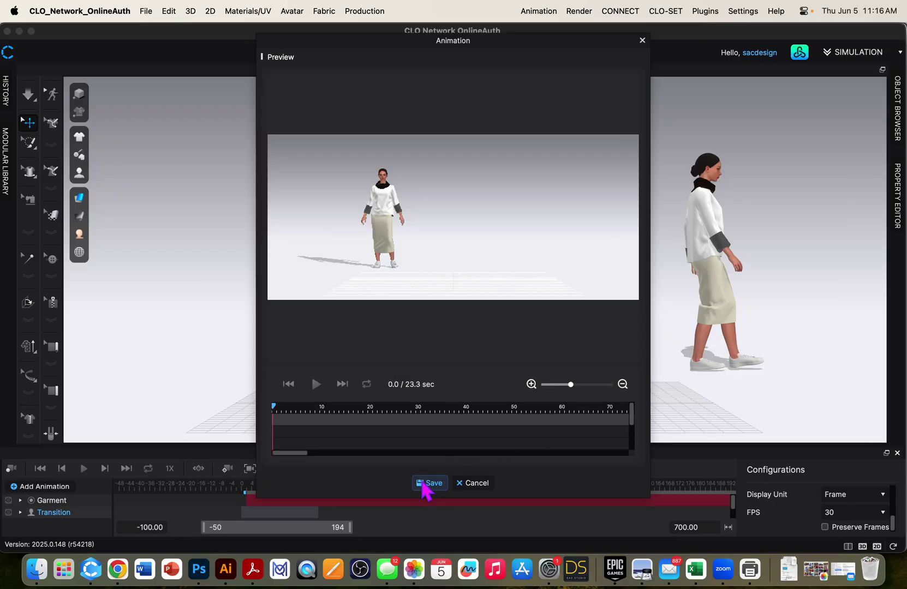
Save the previewed video, bringing up the save dialog set to MPEG-4 (*.mp4)
{"action": "left_click", "coordinate": [427, 484]}
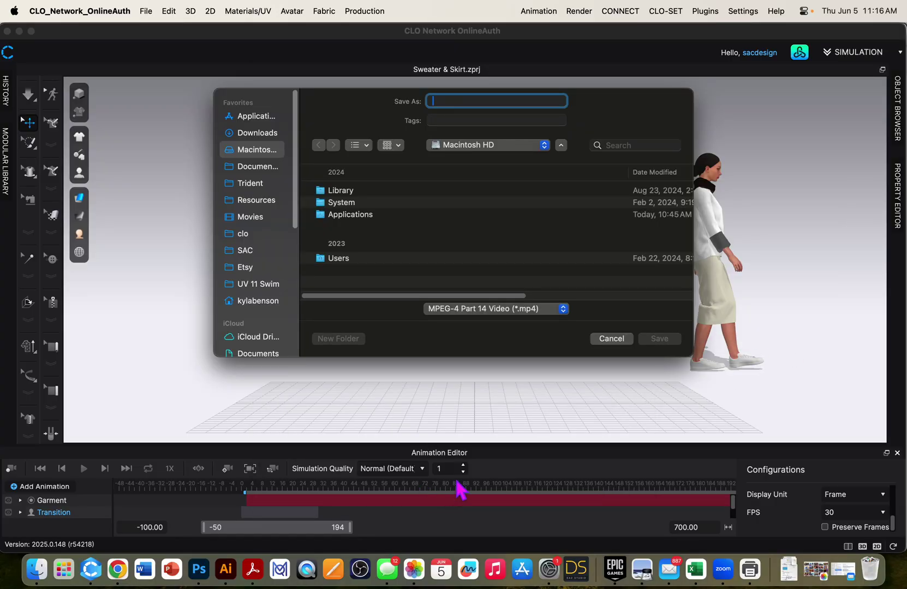